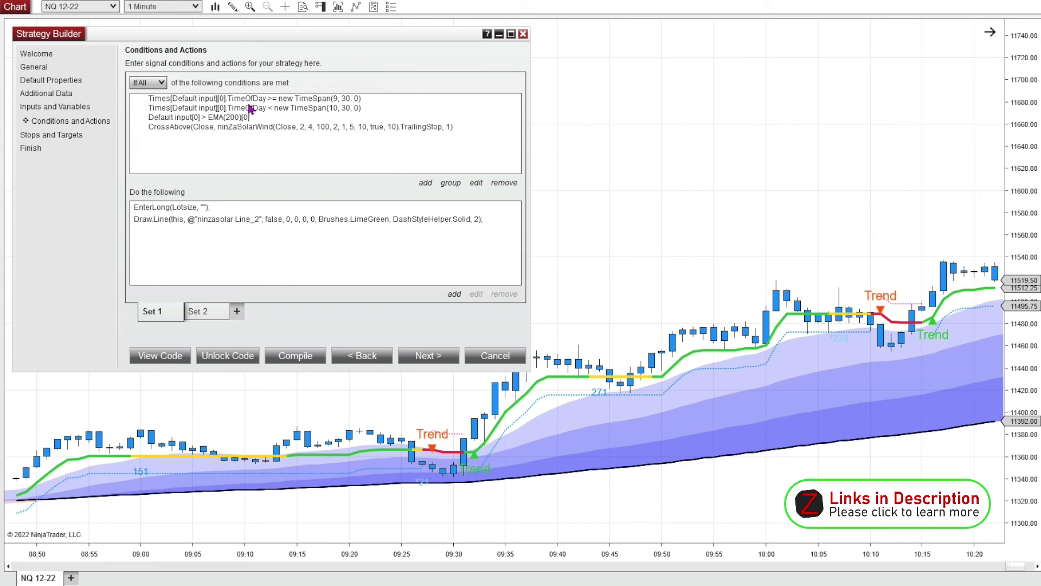
# Examine the settings of the long entry action in Set 1
pyautogui.click(205, 211)
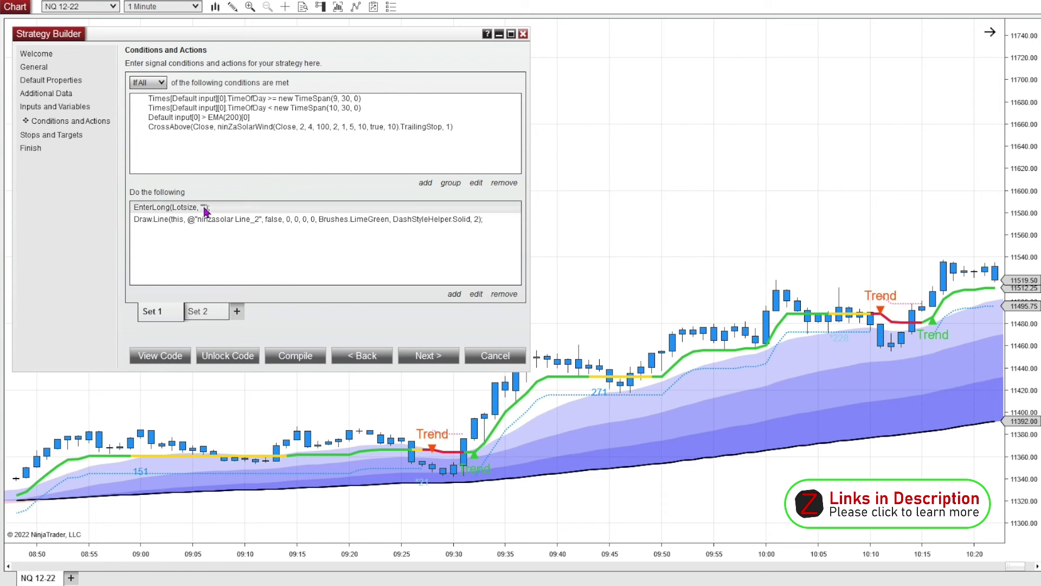
pyautogui.click(477, 294)
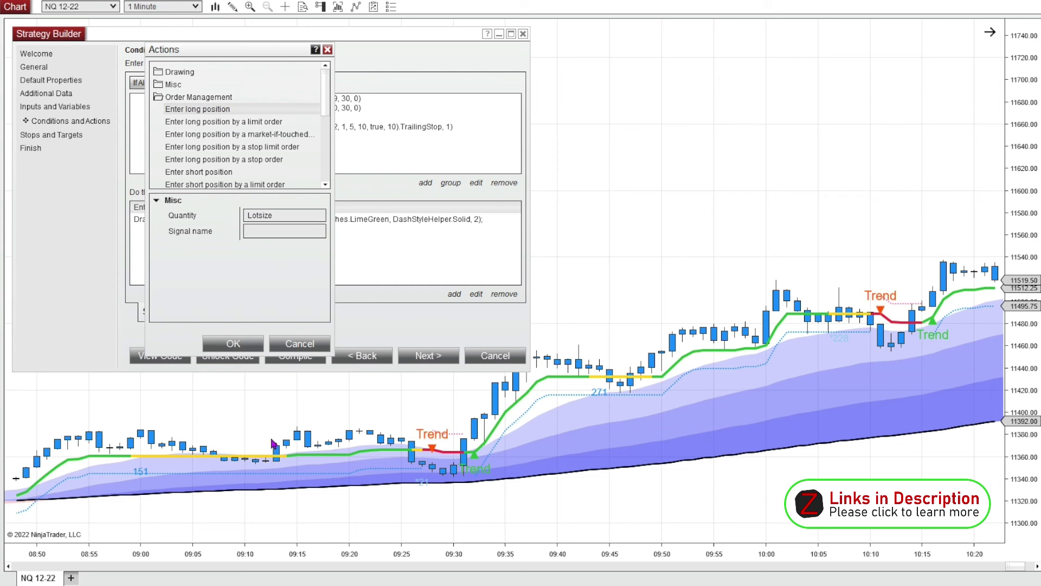
pyautogui.click(242, 343)
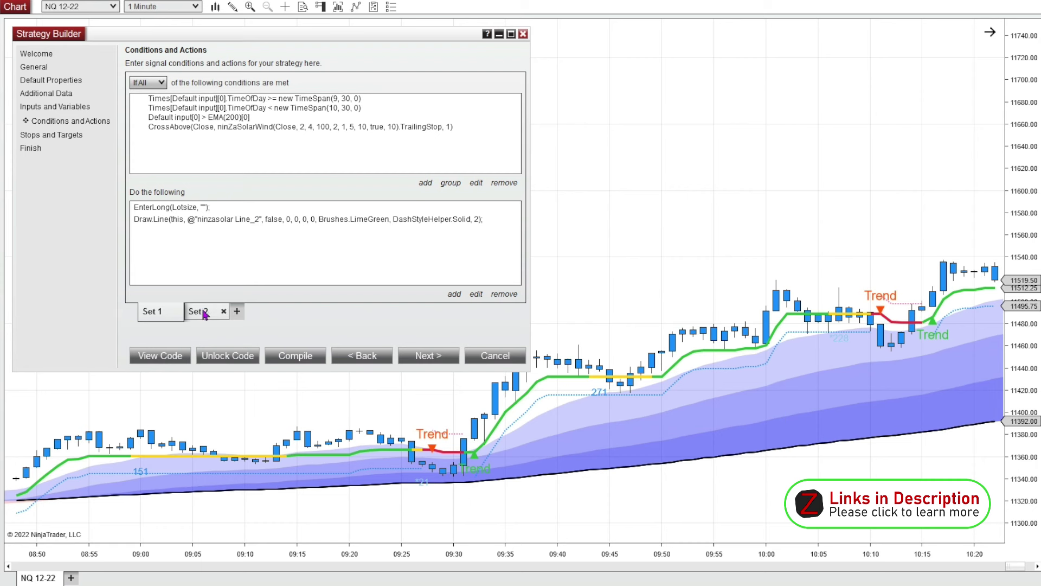
# Check the copy and paste options for Set 1's CrossAbove condition and for the condition list in Set 2
pyautogui.click(212, 128)
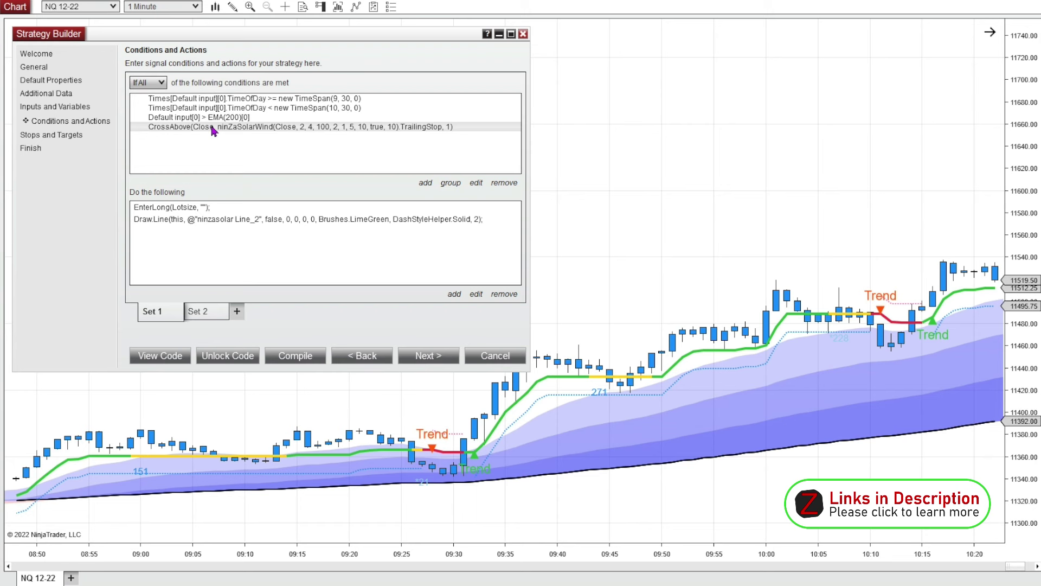
pyautogui.rightClick(212, 128)
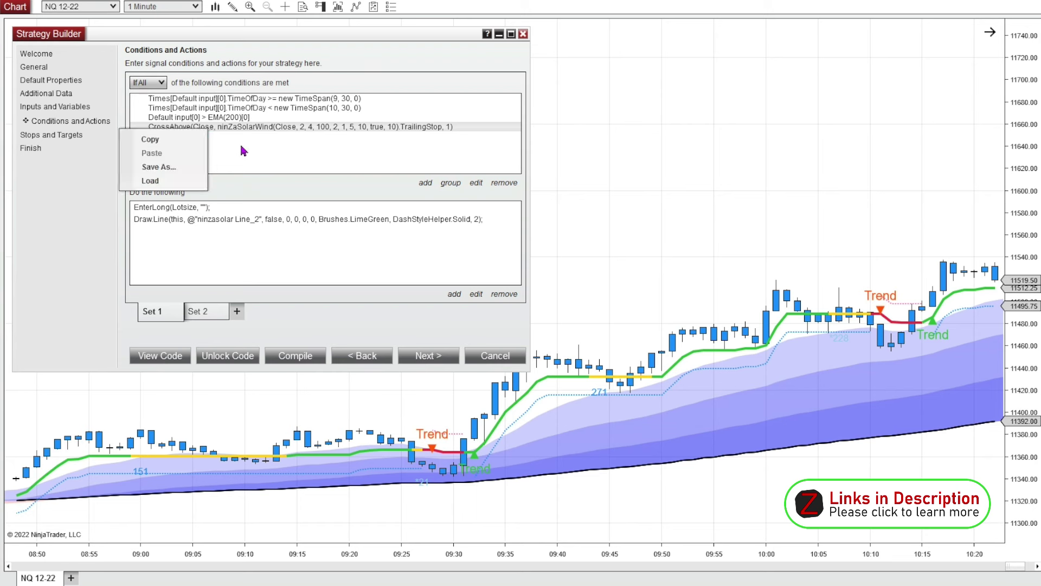
pyautogui.click(241, 151)
pyautogui.click(202, 313)
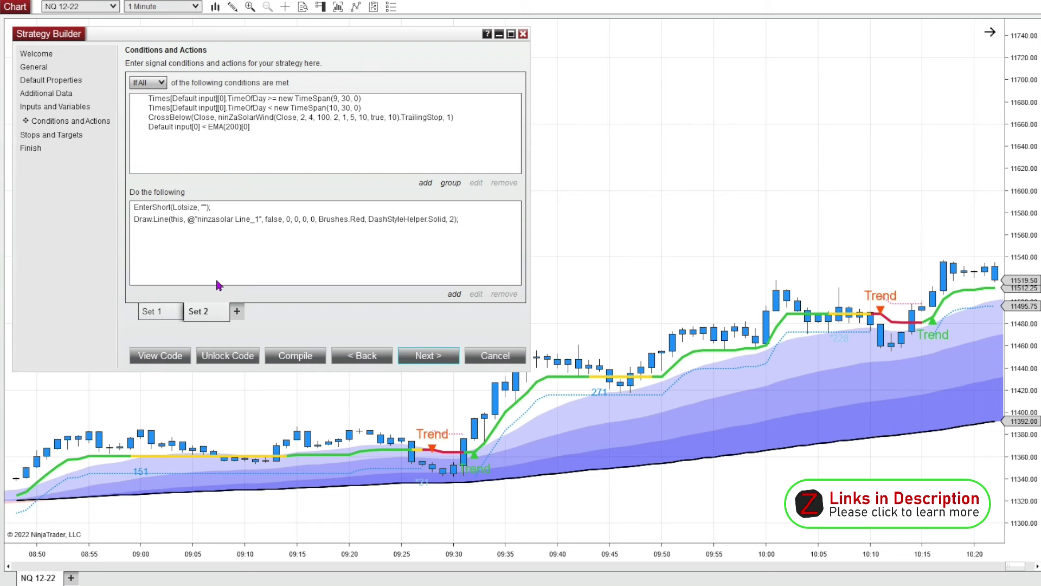
pyautogui.rightClick(268, 154)
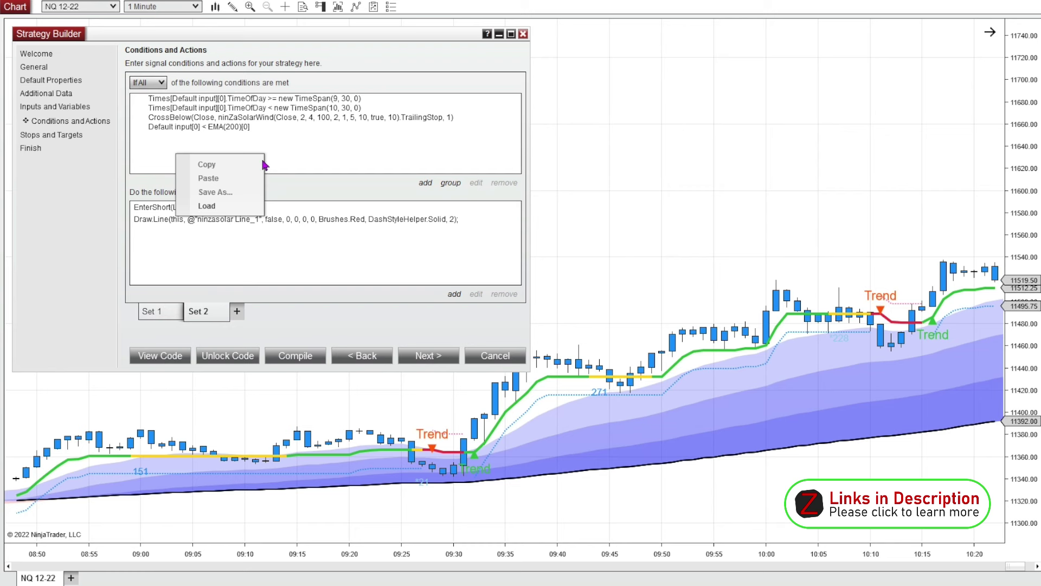
pyautogui.click(297, 150)
# Inspect Set 2's CrossBelow condition, including the ninZaSolarWind parameters and plot settings
pyautogui.click(303, 117)
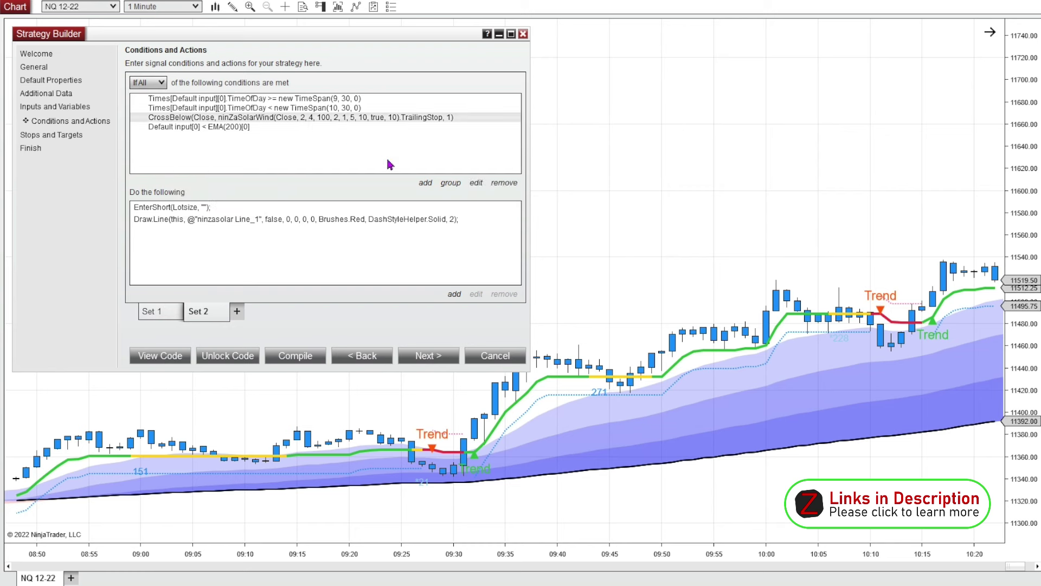
pyautogui.click(476, 183)
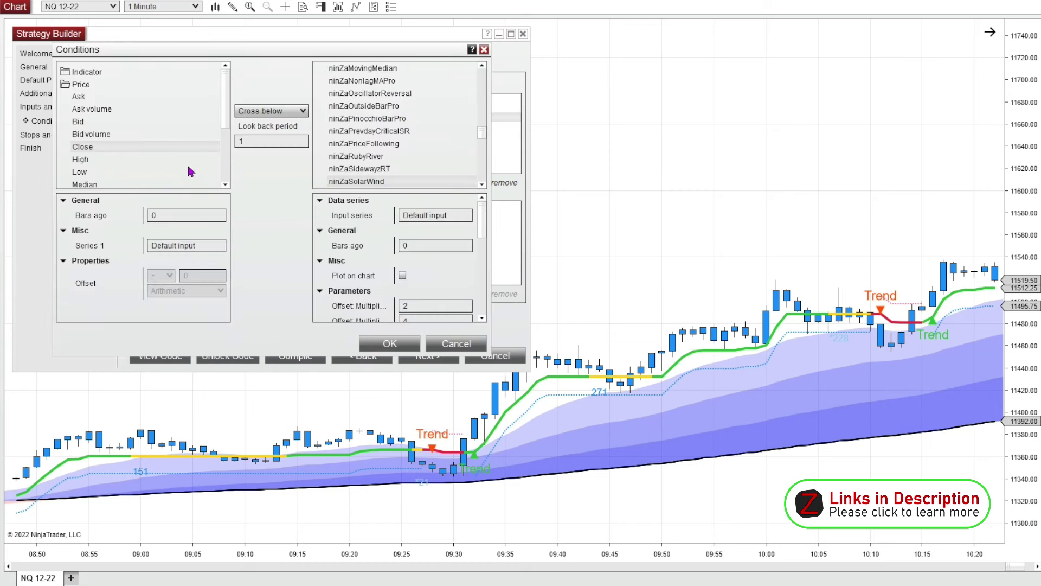
pyautogui.moveTo(279, 53); pyautogui.dragTo(367, 120)
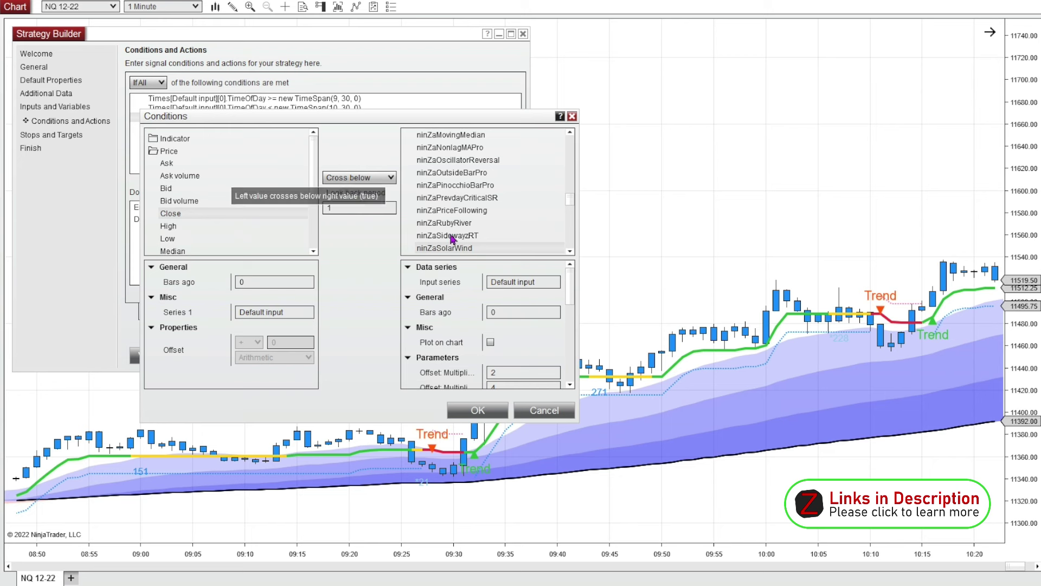
pyautogui.scroll(-8, 454, 339)
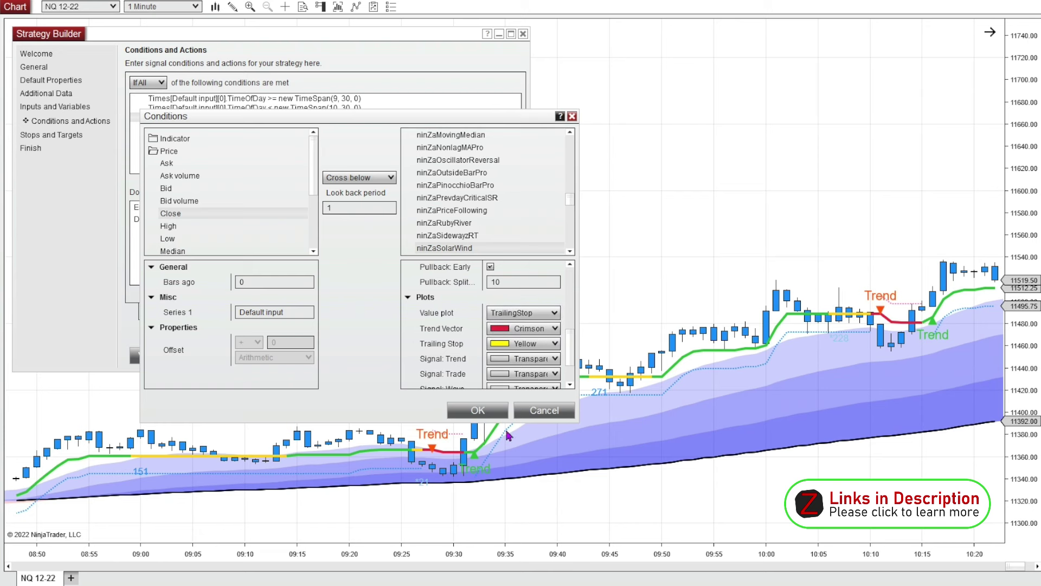
pyautogui.click(478, 410)
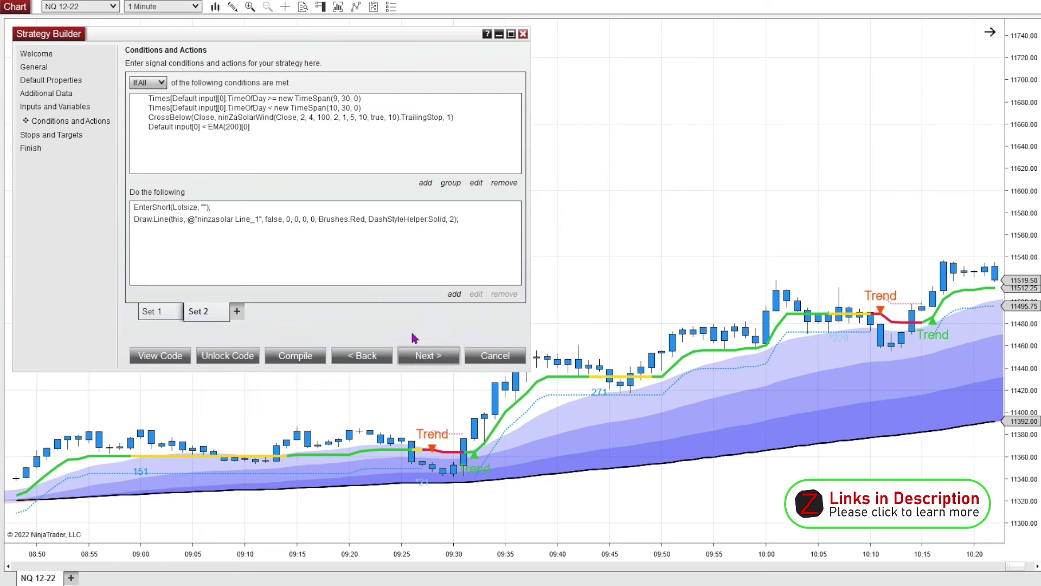
# Inspect the settings of Set 2's condition comparing the default input with the EMA
pyautogui.click(245, 129)
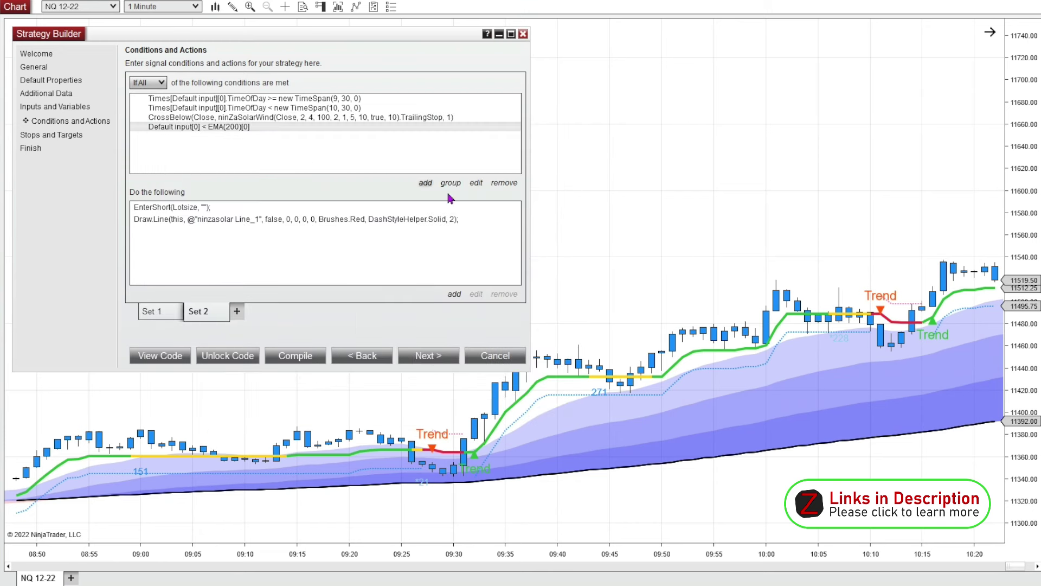
pyautogui.click(476, 184)
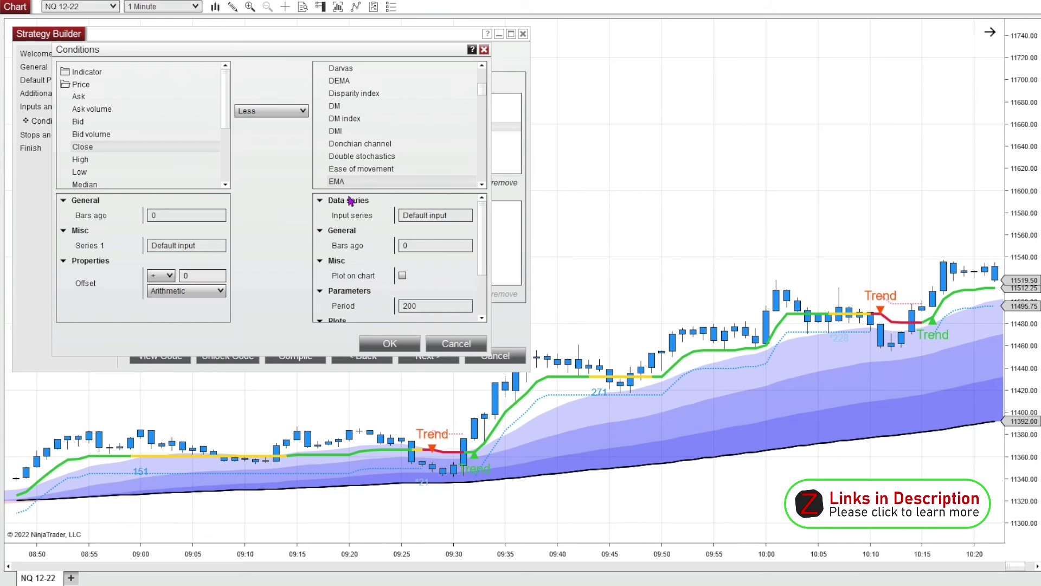
pyautogui.click(395, 343)
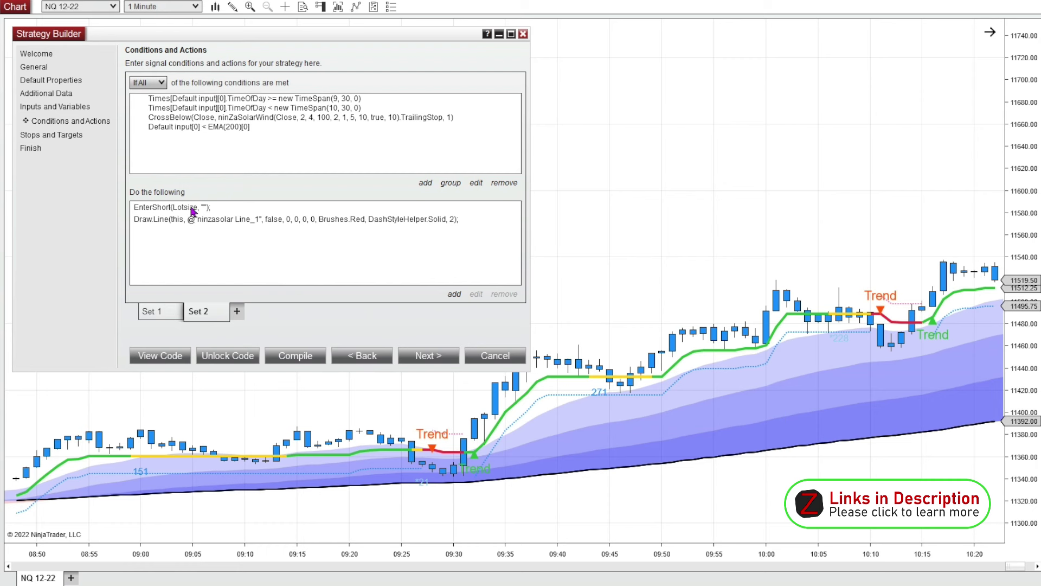
# Go to the strategy's stops and targets and examine the profit target settings
pyautogui.click(428, 355)
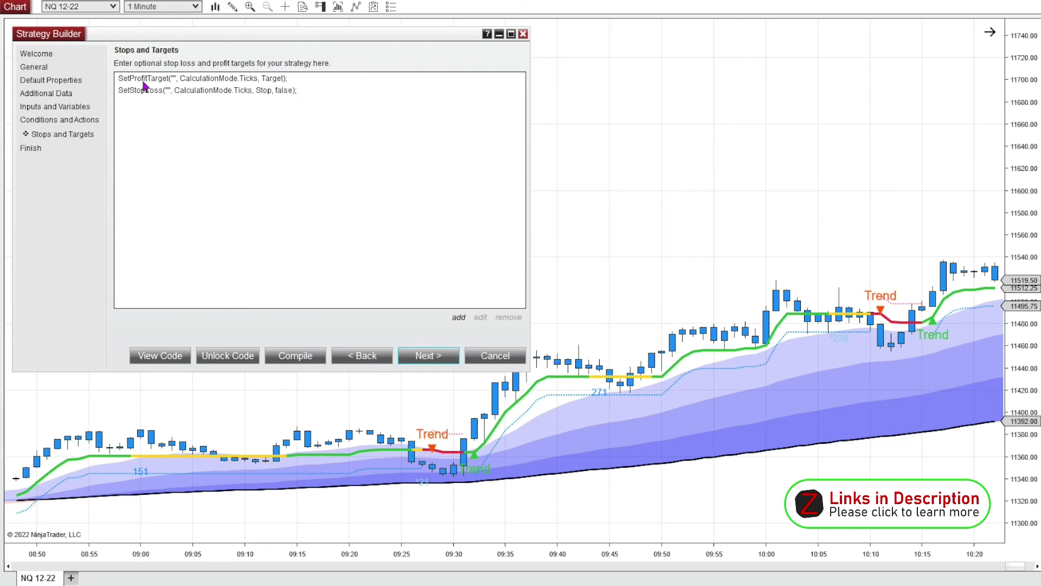
pyautogui.click(459, 319)
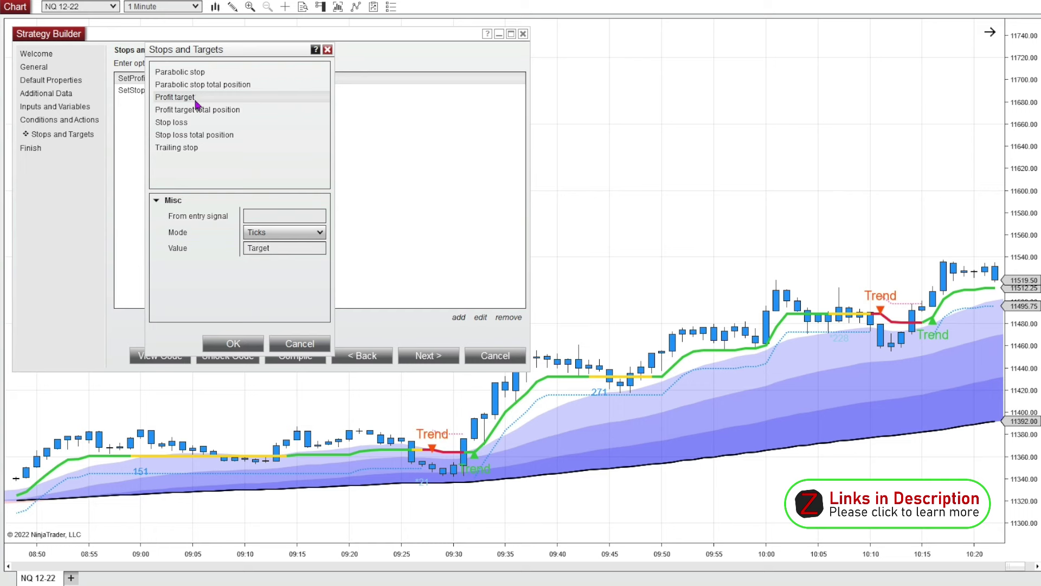
pyautogui.click(299, 343)
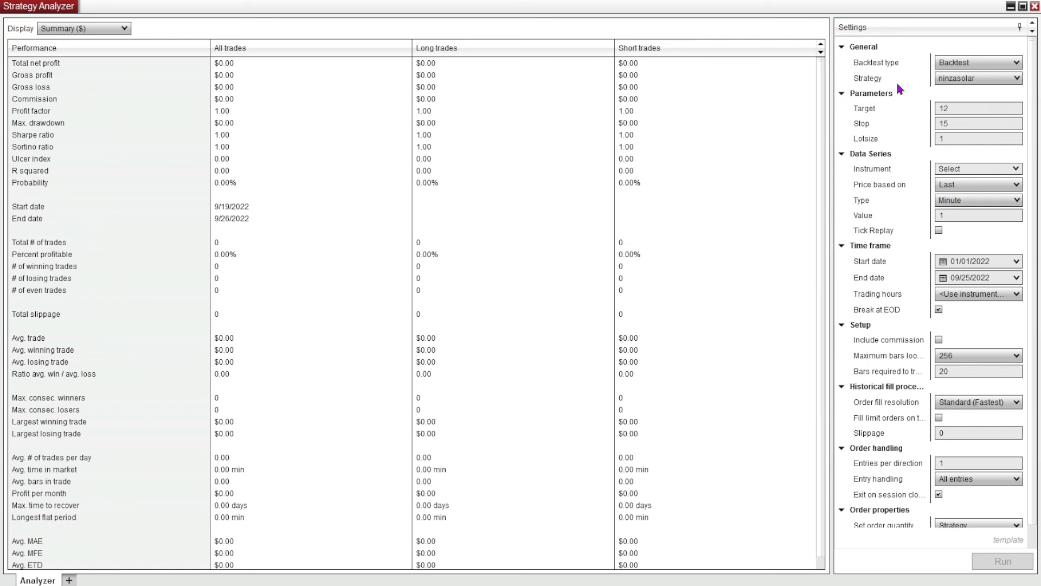
# Set the backtest type to Optimization, expand the Target and Stop ranges, and choose NQ 12-22 as the instrument
pyautogui.click(1003, 65)
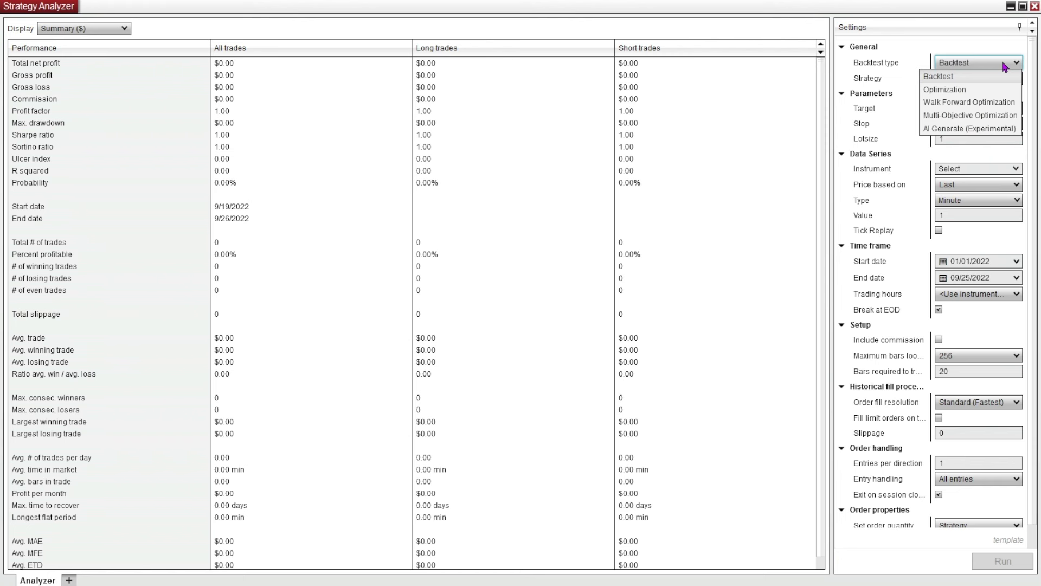
pyautogui.click(983, 90)
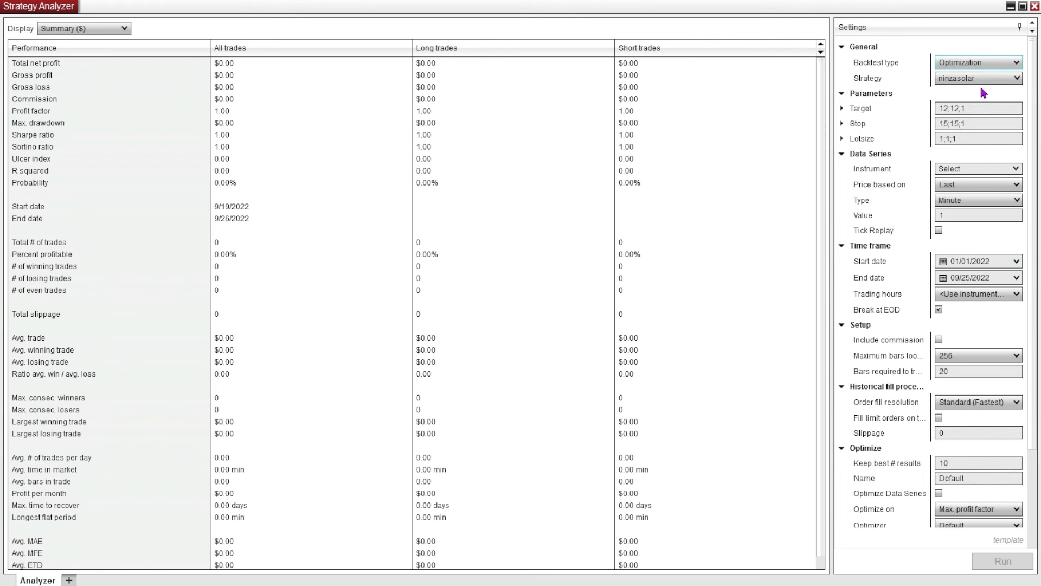
pyautogui.click(959, 123)
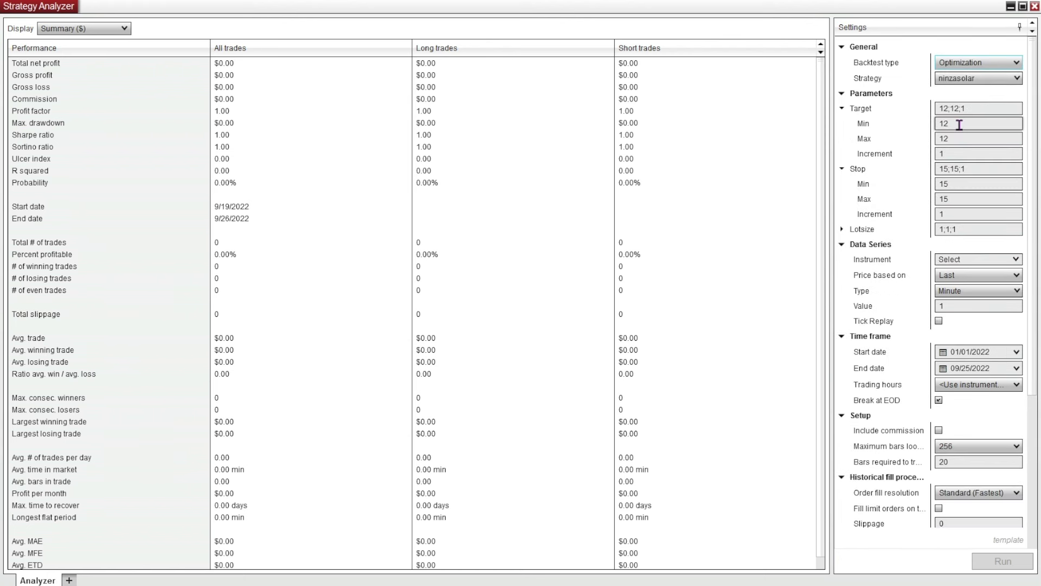
pyautogui.click(1015, 260)
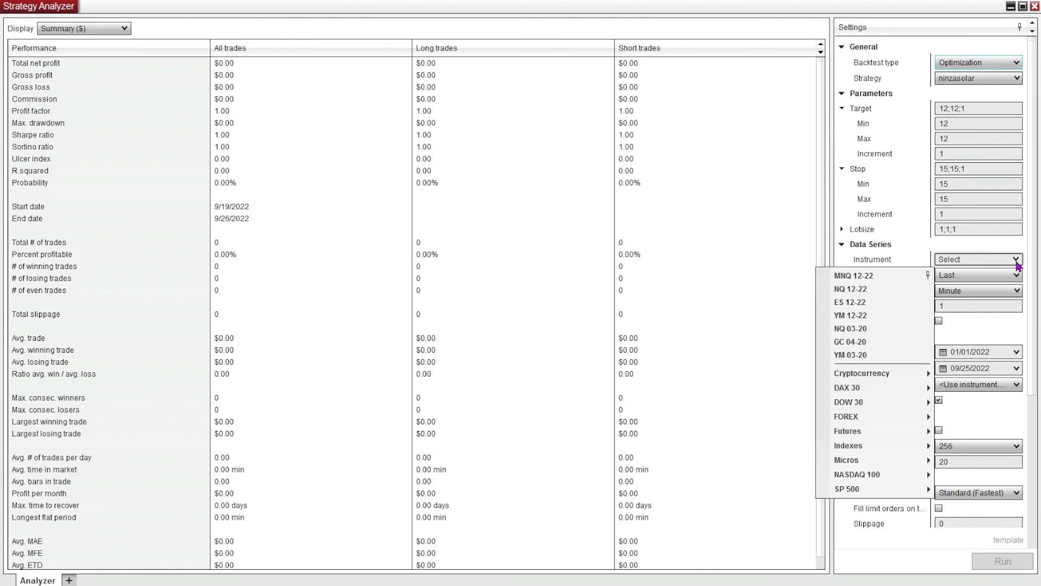
pyautogui.click(895, 289)
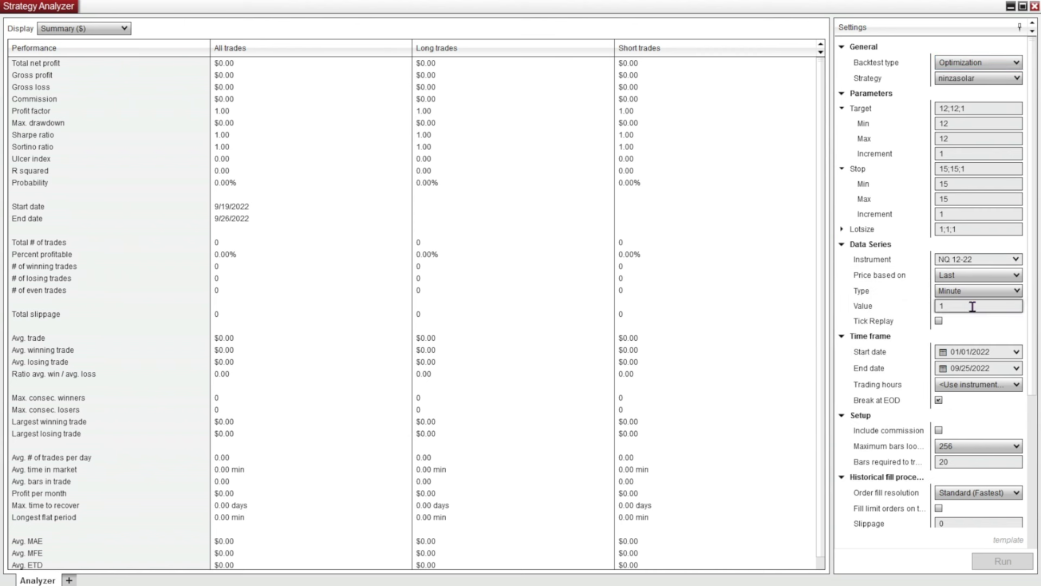
# Set the Target parameter's optimization range to a minimum of 80 and a maximum of 120
pyautogui.click(957, 124)
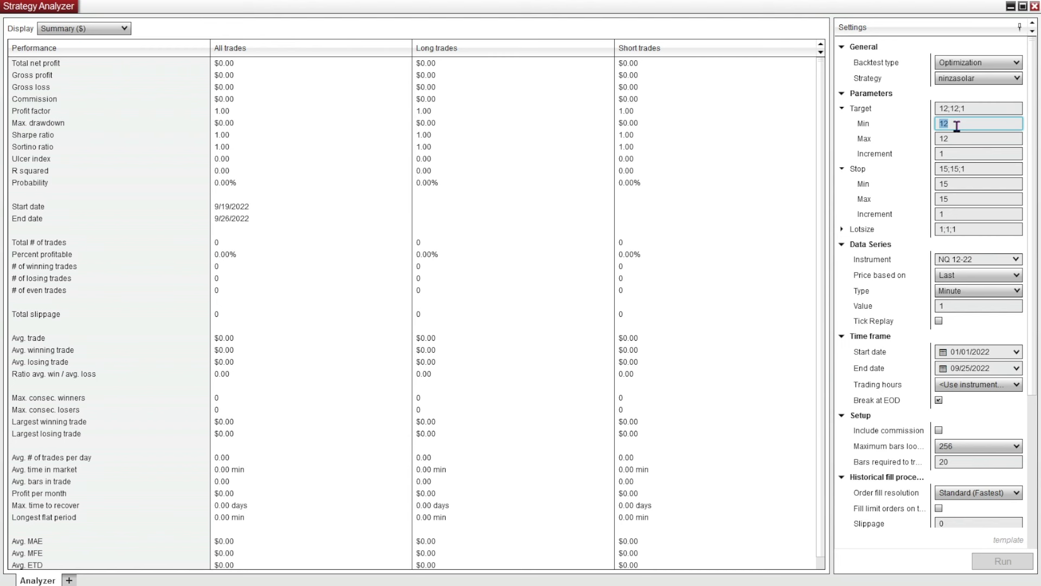
pyautogui.write('80')
pyautogui.click(957, 140)
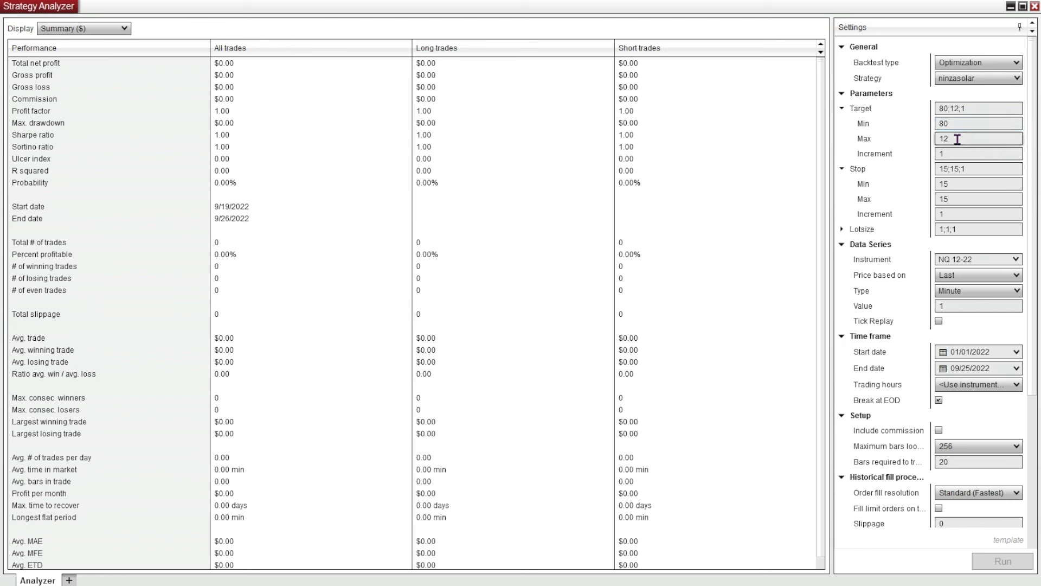
pyautogui.write('12')
# Set the Stop parameter's optimization range to a minimum of 80 and a maximum of 160
pyautogui.click(964, 186)
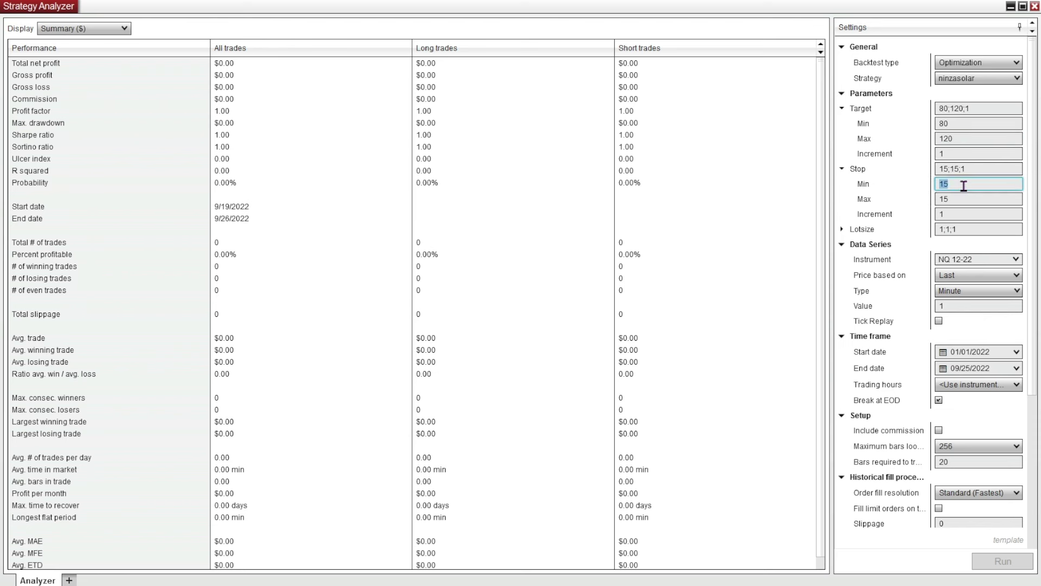
pyautogui.write('80')
pyautogui.click(971, 201)
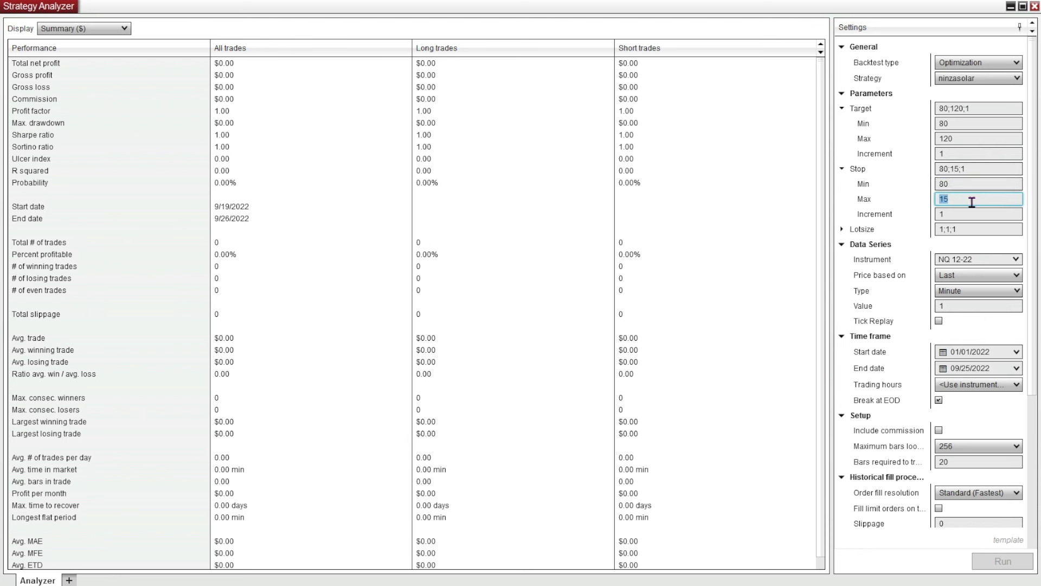
pyautogui.write('1')
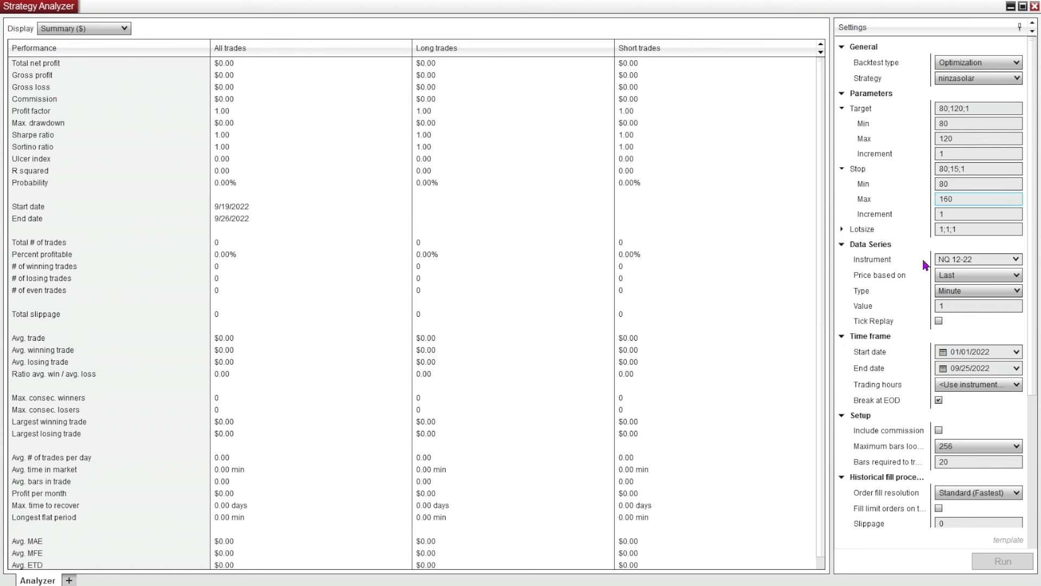
# Set the test time frame to start on 09/13/2022 and end on 09/26/2022
pyautogui.click(1016, 351)
pyautogui.click(1013, 368)
pyautogui.click(1012, 369)
pyautogui.click(1012, 368)
pyautogui.click(1012, 368)
pyautogui.click(1012, 369)
pyautogui.click(1012, 368)
pyautogui.click(1012, 369)
pyautogui.click(1013, 369)
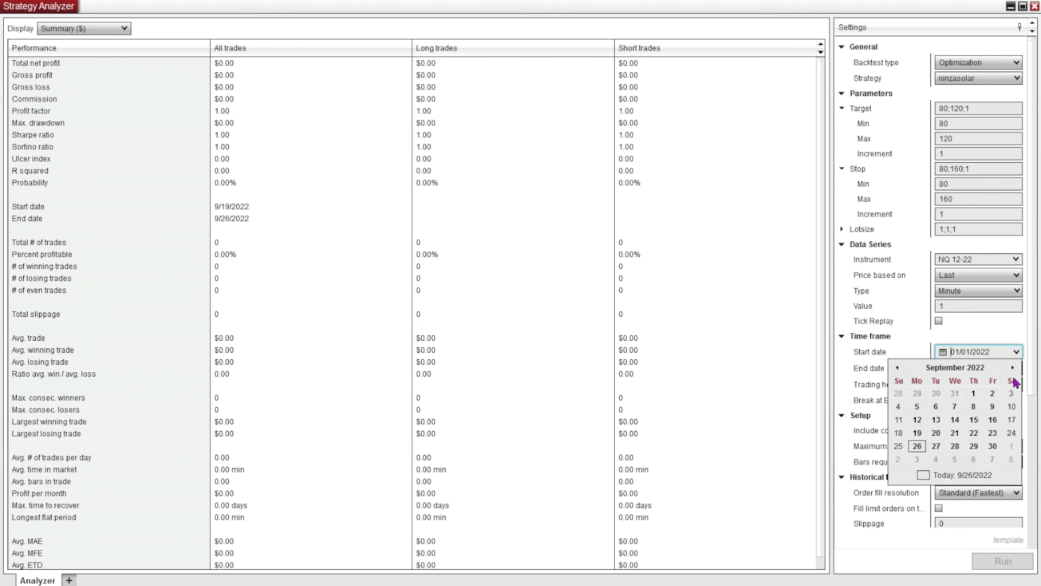
pyautogui.click(943, 418)
pyautogui.click(1015, 369)
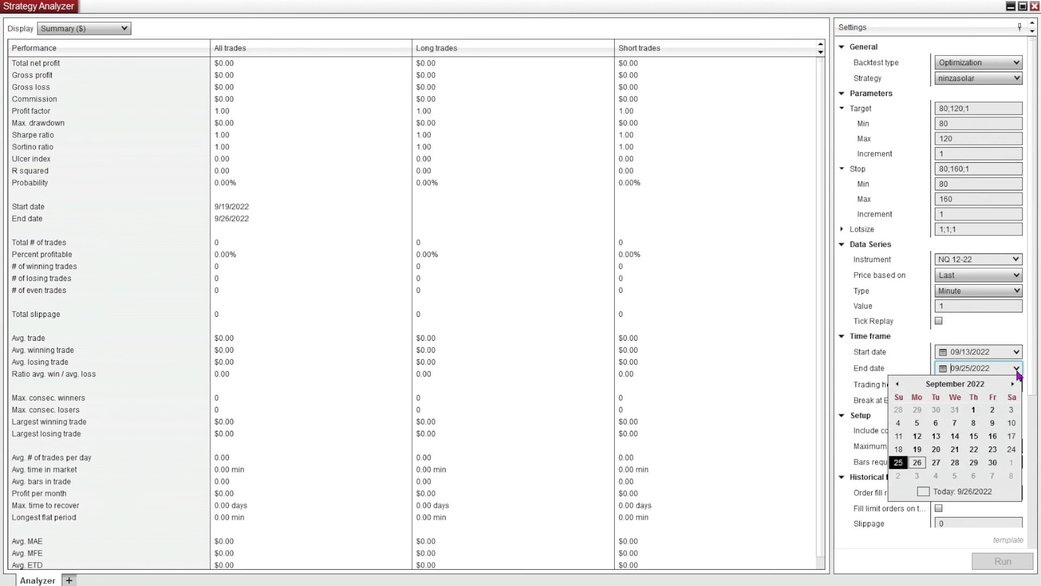
pyautogui.click(917, 462)
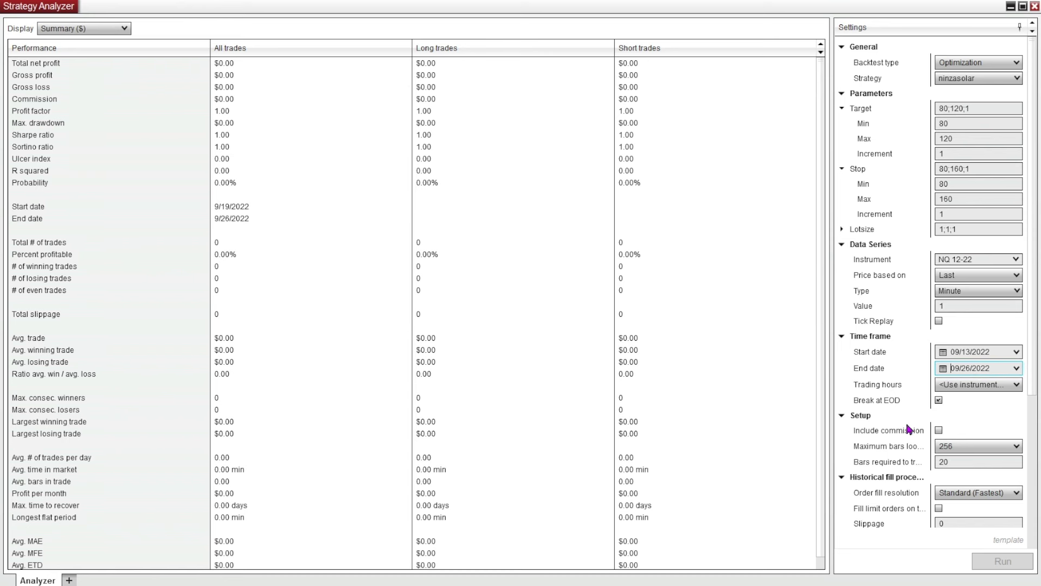
# Optimize on Max. net profit and choose Genetic as the optimizer
pyautogui.scroll(-5, 913, 450)
pyautogui.click(1018, 420)
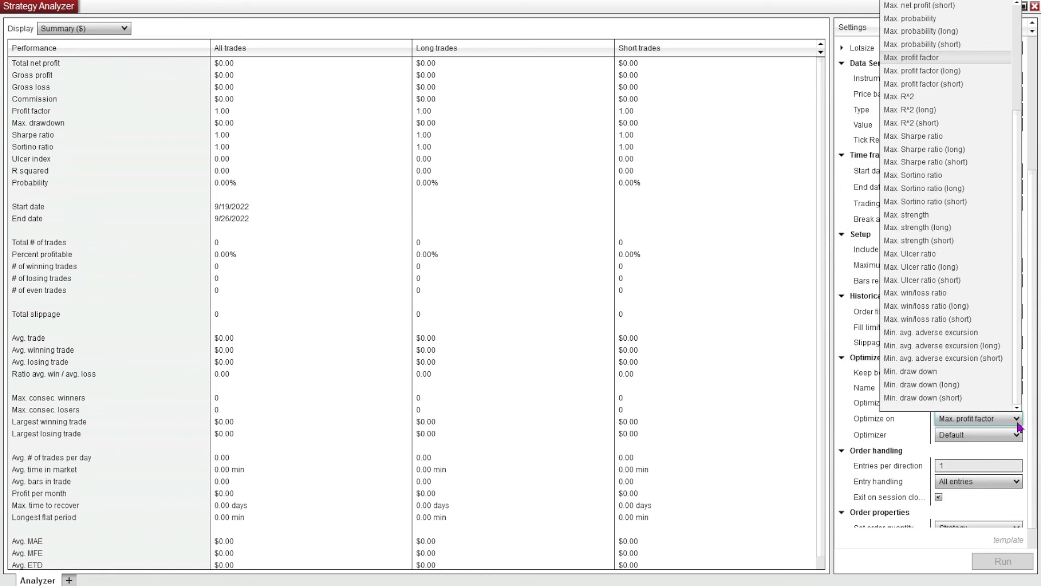
pyautogui.scroll(4, 949, 279)
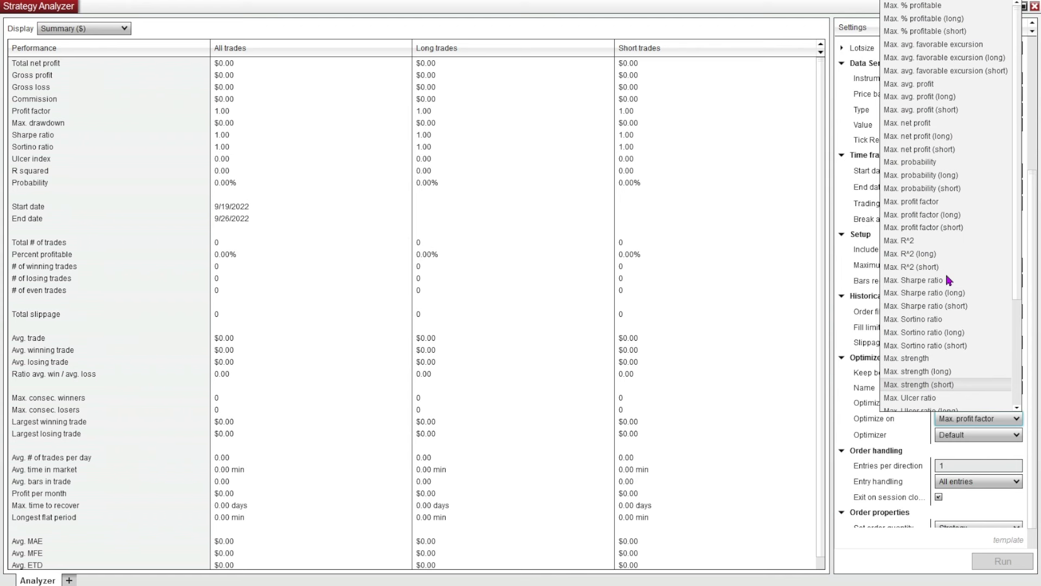
pyautogui.click(950, 123)
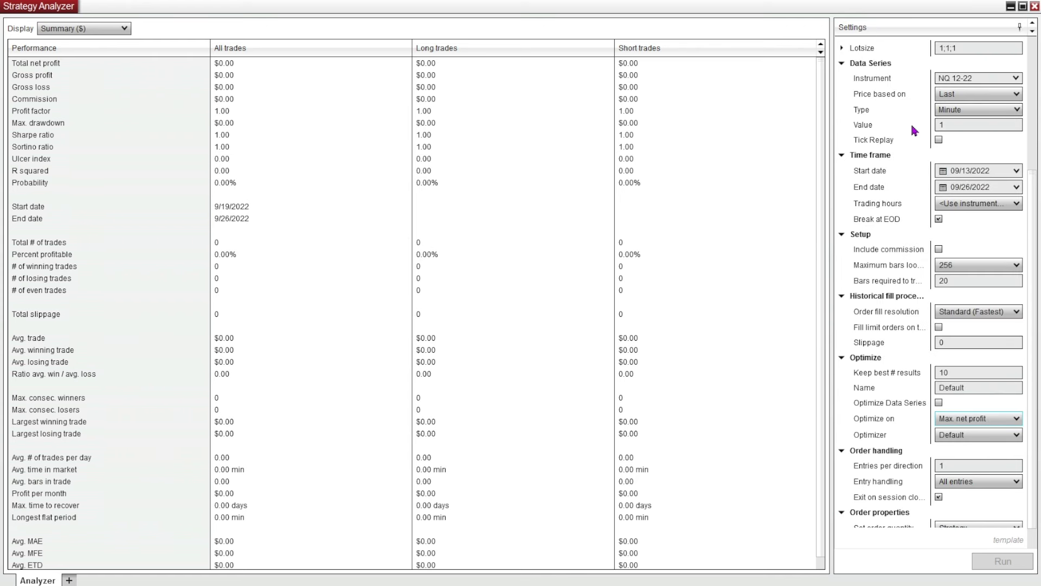
pyautogui.click(1010, 437)
pyautogui.click(986, 462)
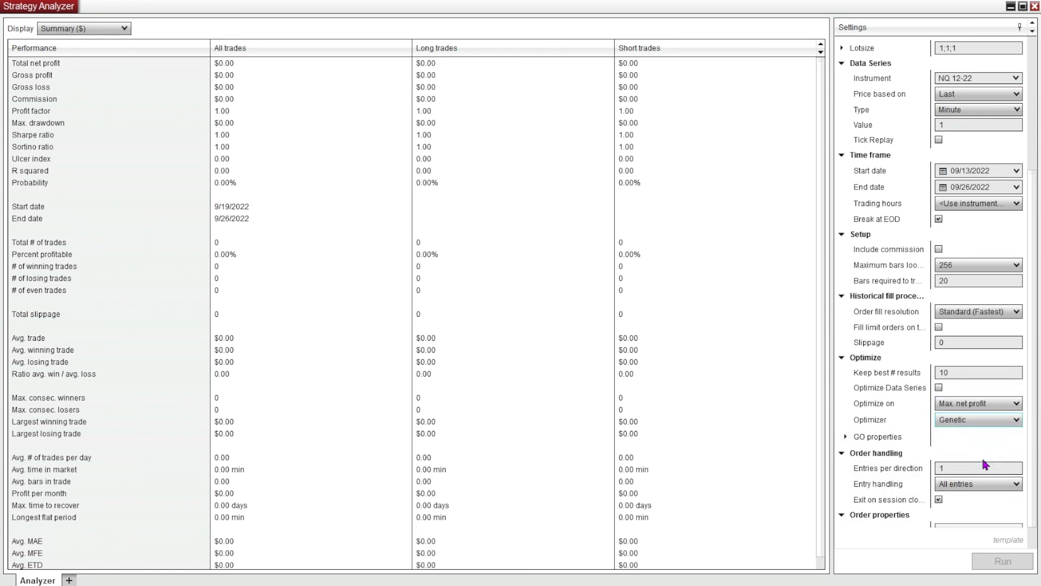
# Set the genetic optimizer's generation size to 50 and its number of generations to 10
pyautogui.click(852, 442)
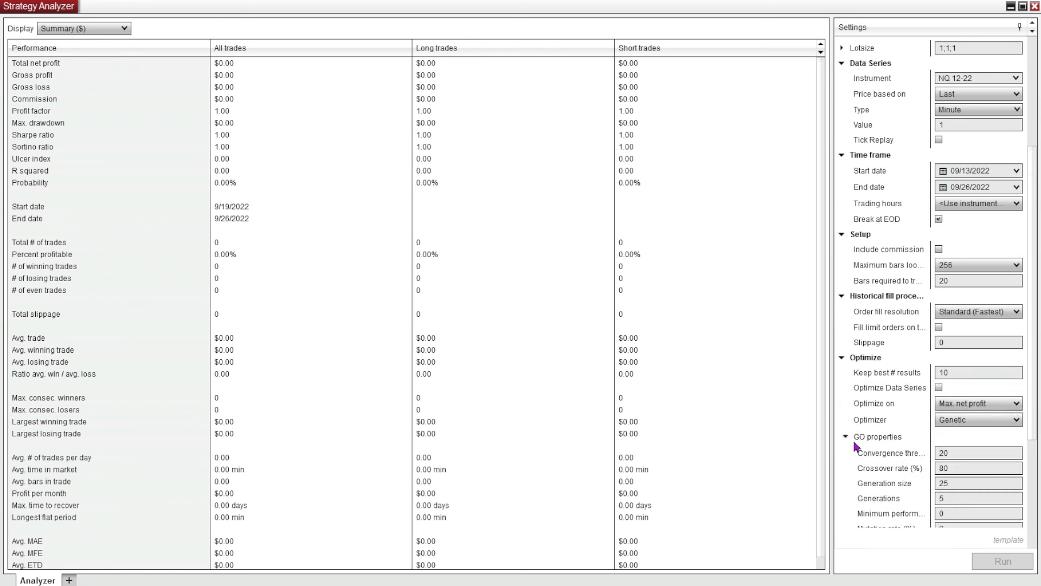
pyautogui.click(957, 484)
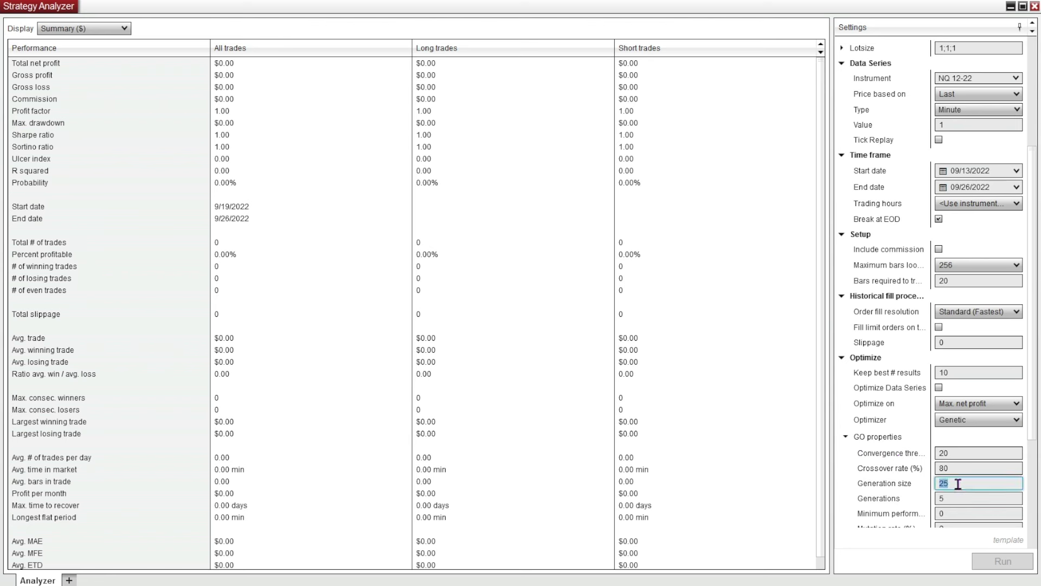
pyautogui.write('50')
pyautogui.click(960, 499)
pyautogui.write('10')
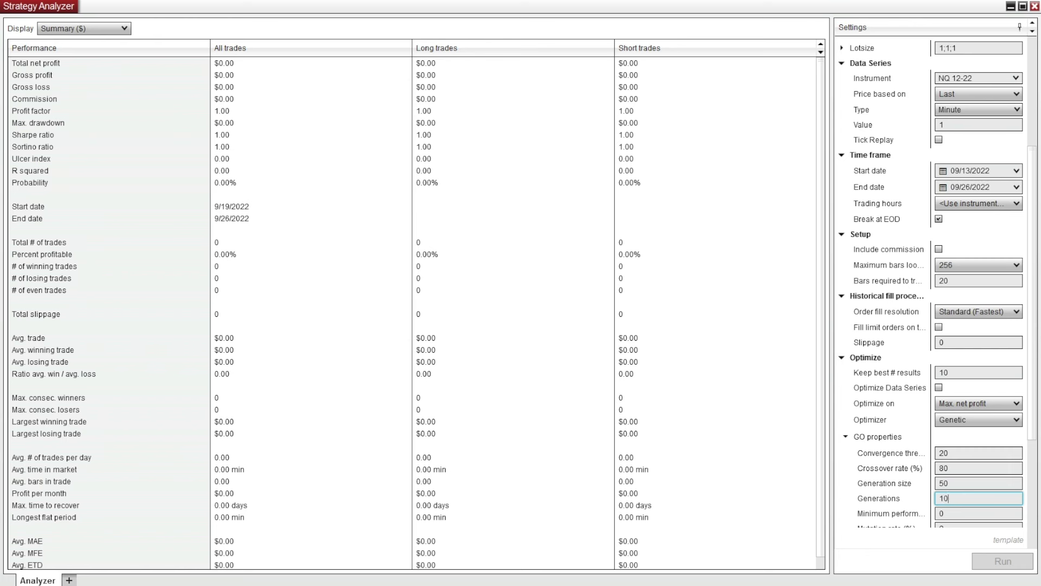
pyautogui.scroll(-2, 899, 443)
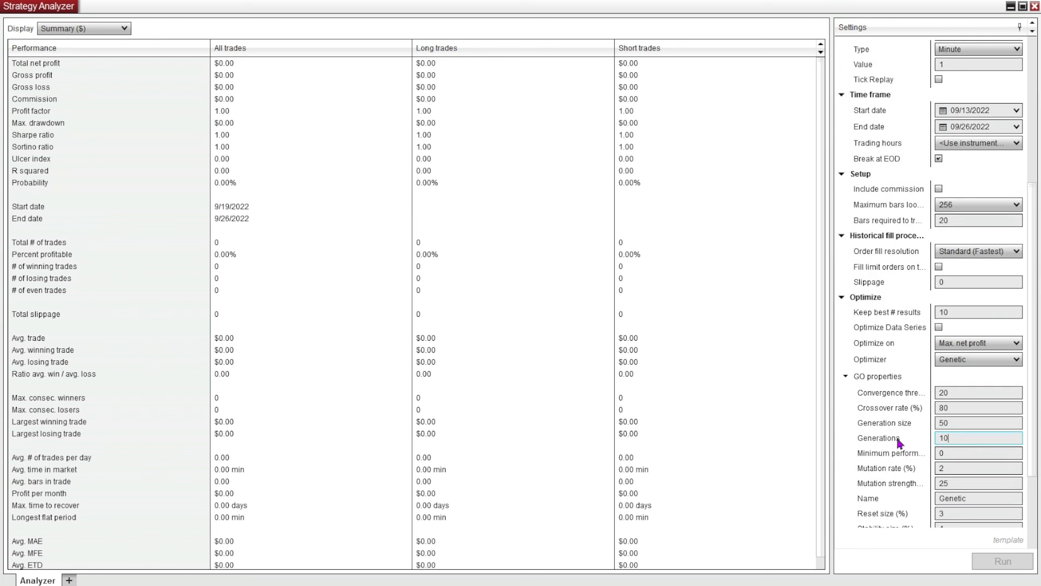
pyautogui.scroll(-2, 900, 443)
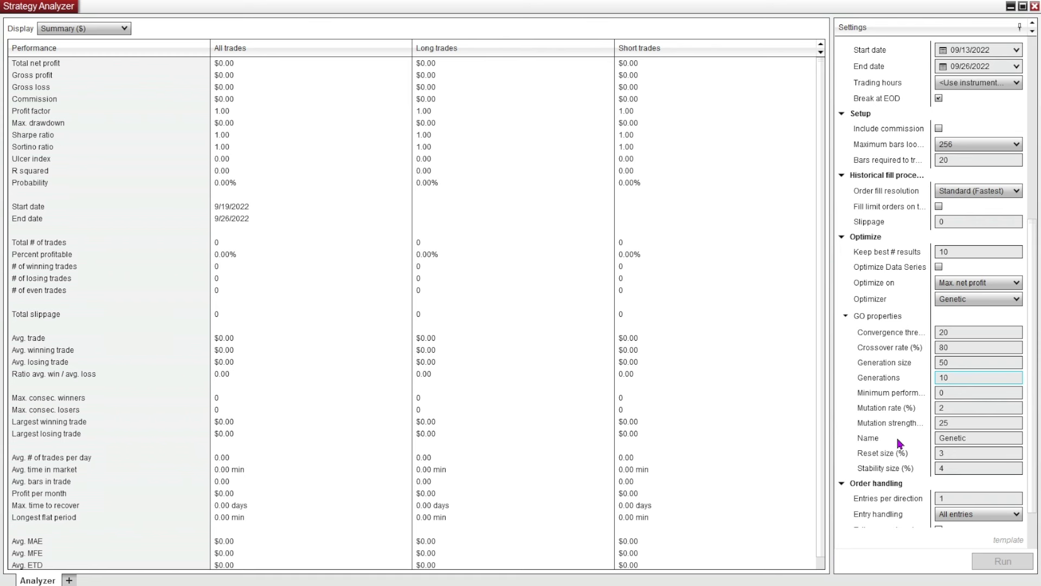
pyautogui.scroll(-2, 900, 444)
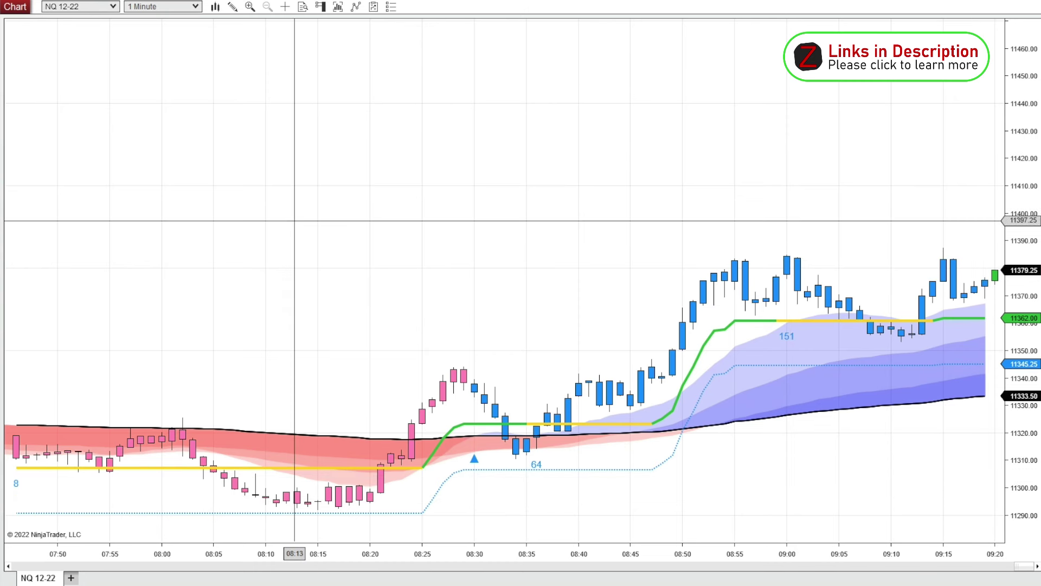
# Set the ninzasolar strategy's Target to 80 and Stop to 160 on the NQ 12-22 one-minute chart and enable it
pyautogui.rightClick(295, 221)
pyautogui.click(228, 313)
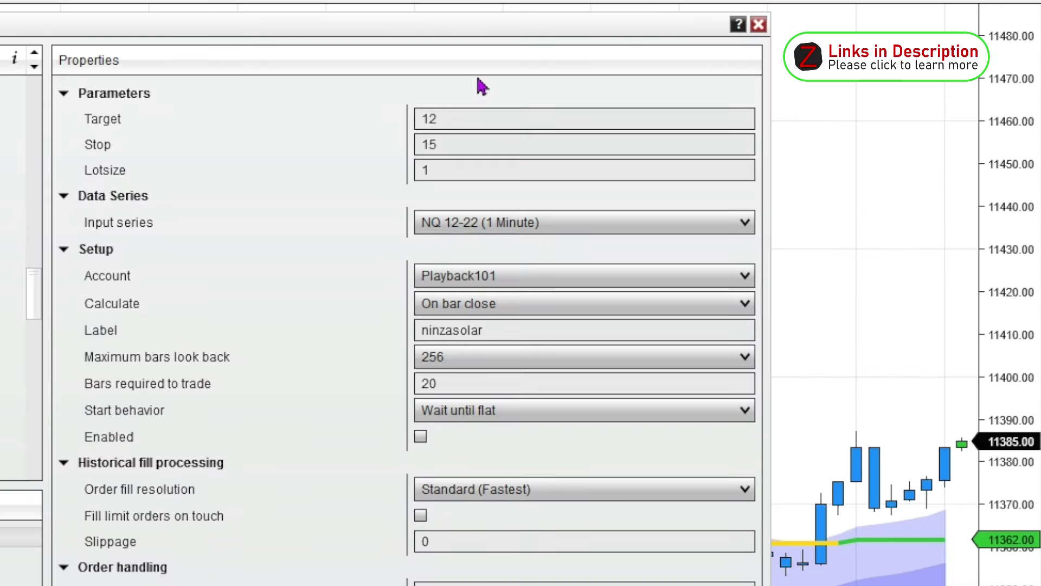
pyautogui.click(497, 119)
pyautogui.write('80')
pyautogui.click(508, 145)
pyautogui.write('160')
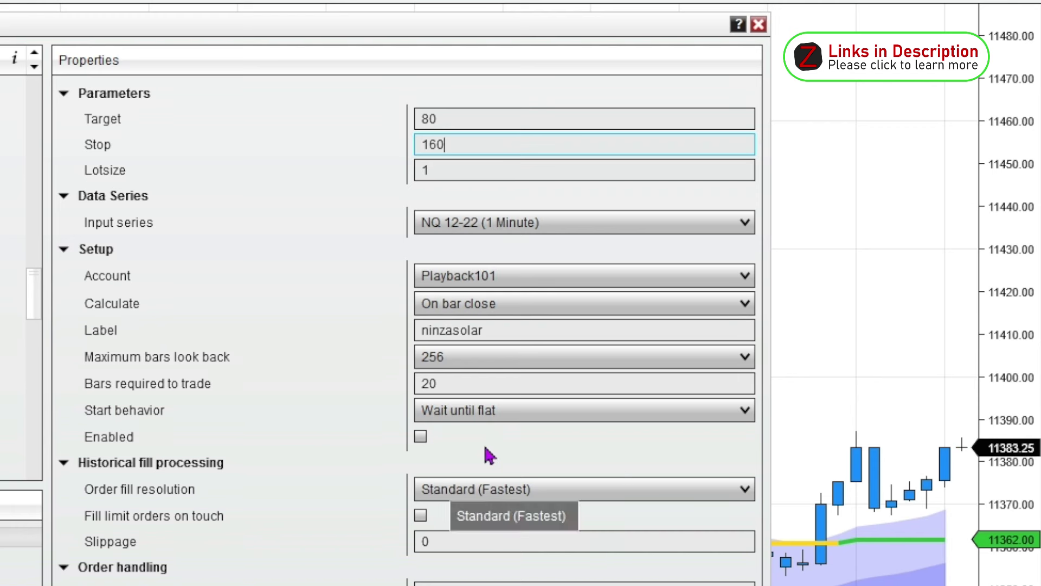
pyautogui.click(421, 437)
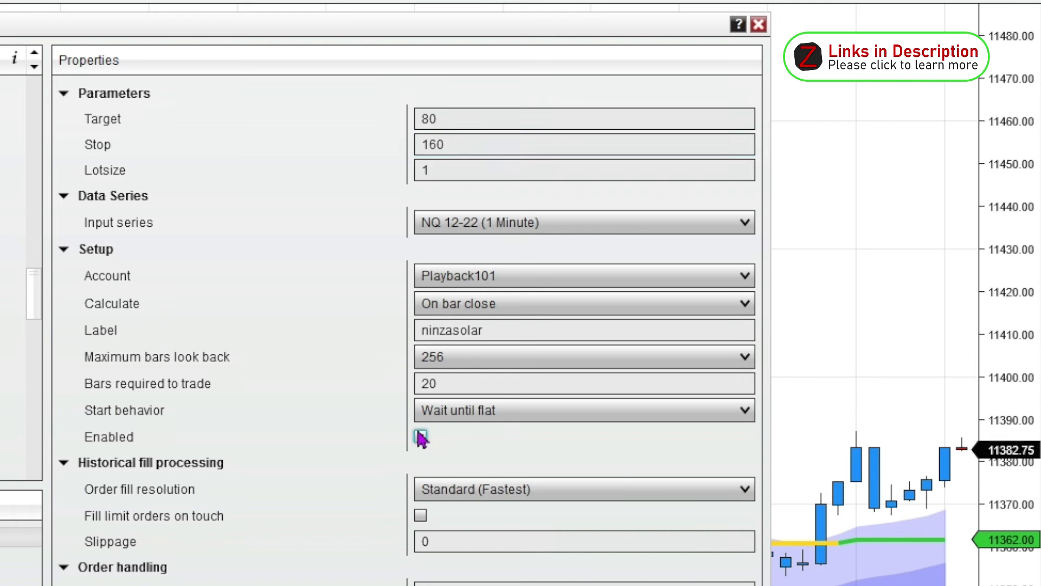
pyautogui.click(465, 580)
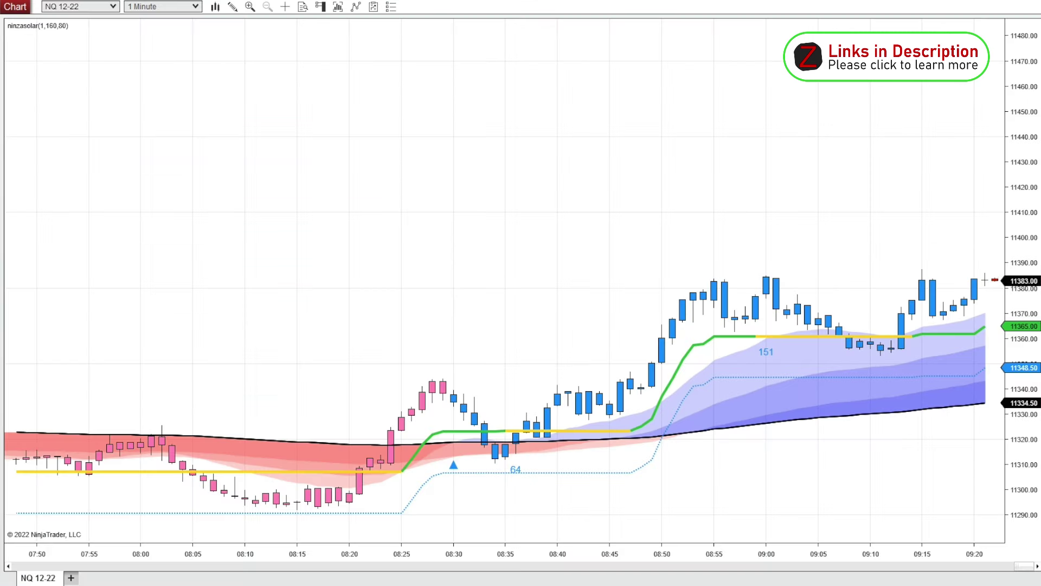